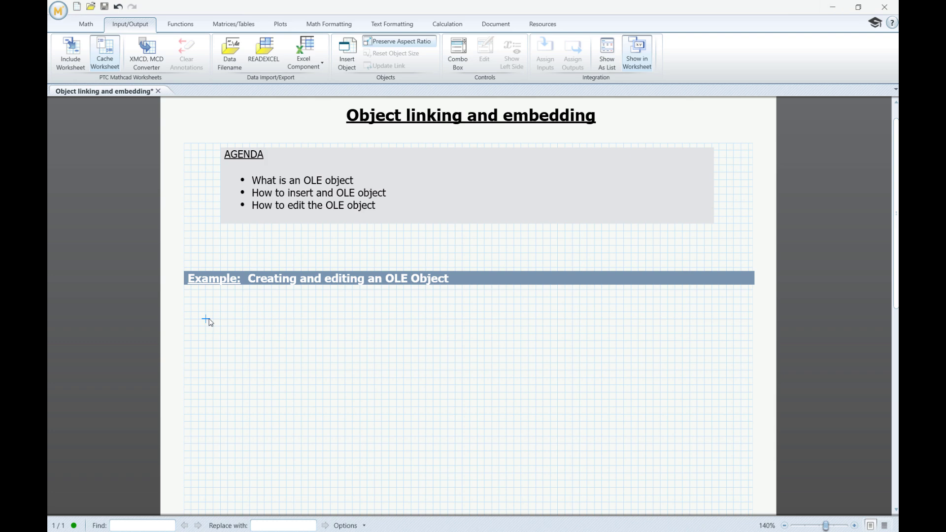
Step: Embed a new blank Paintbrush Picture object using Insert Object > Create New
{"action": "left_click", "coordinate": [347, 52]}
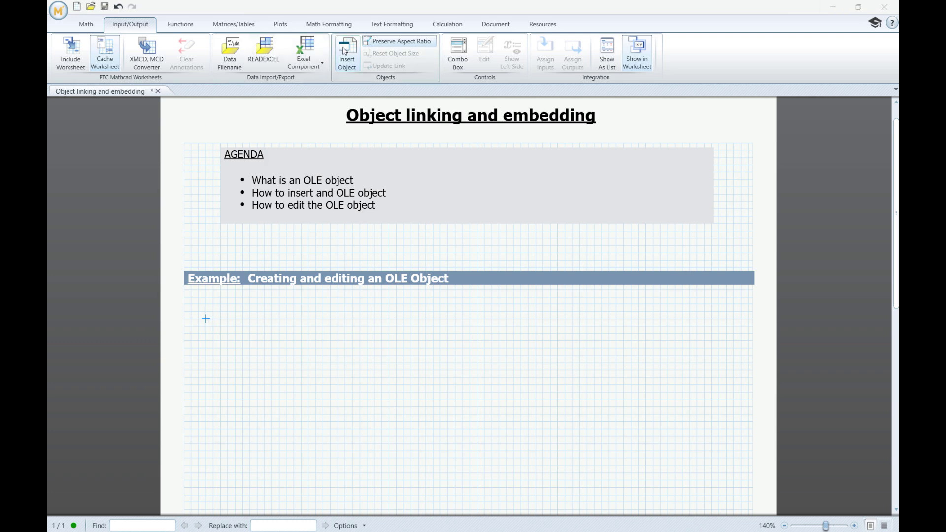
{"action": "left_click_drag", "start_coordinate": [507, 146], "coordinate": [560, 155]}
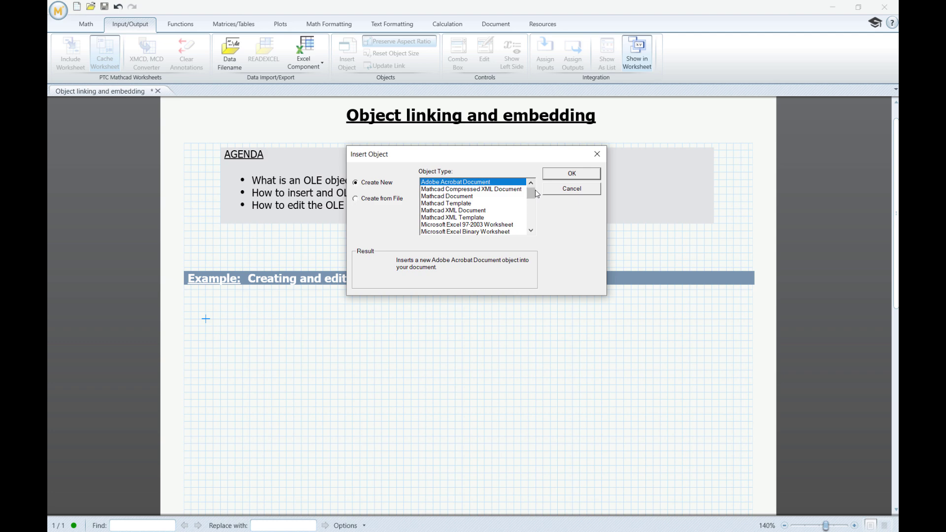
{"action": "left_click_drag", "start_coordinate": [531, 194], "coordinate": [534, 227]}
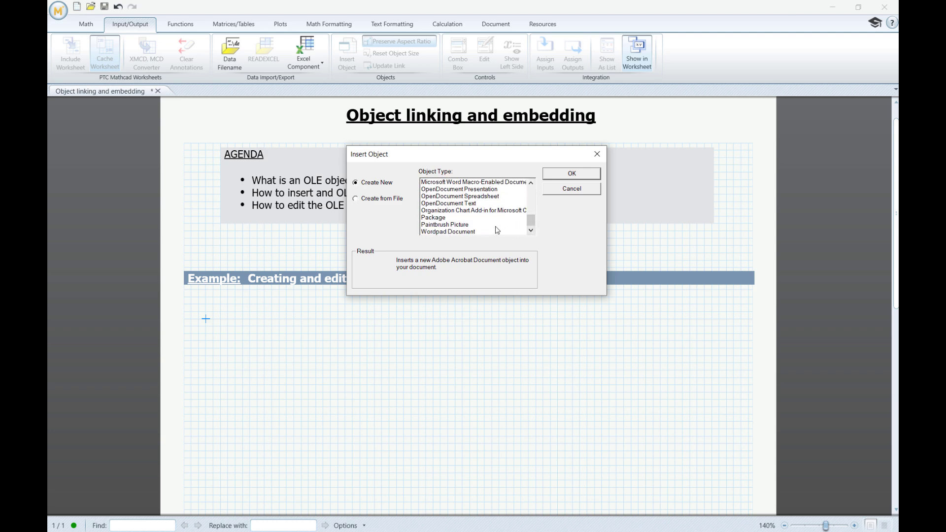
{"action": "left_click", "coordinate": [486, 225]}
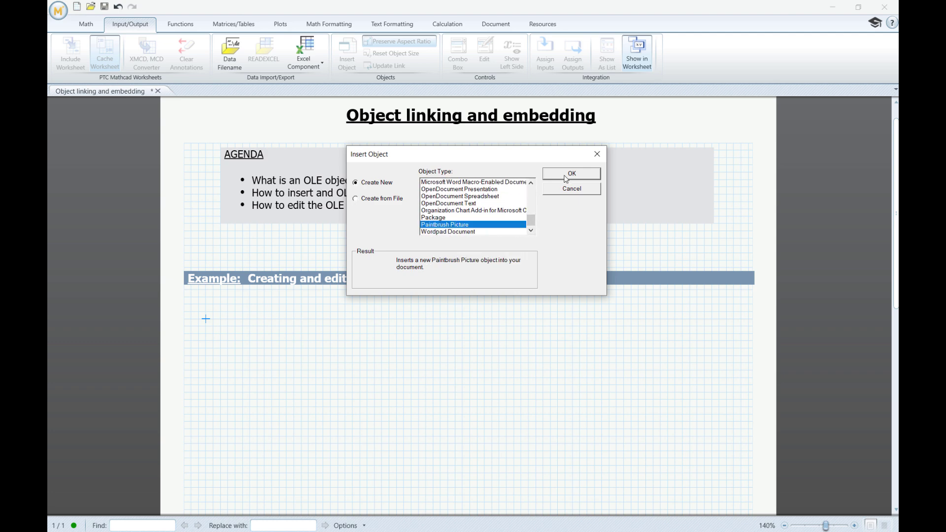
{"action": "left_click", "coordinate": [567, 176]}
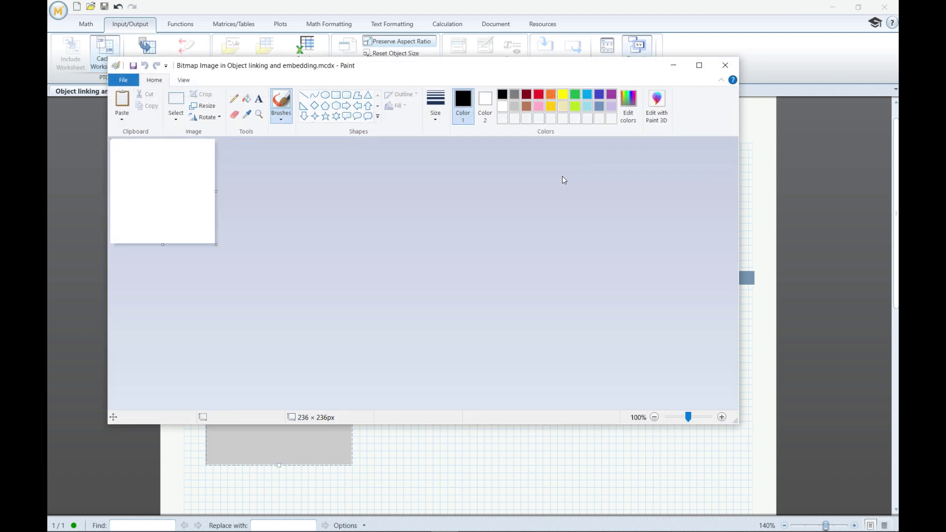
Step: Widen the canvas and draw a rectangular beam resting on two triangular supports
{"action": "left_click_drag", "start_coordinate": [216, 244], "coordinate": [407, 241]}
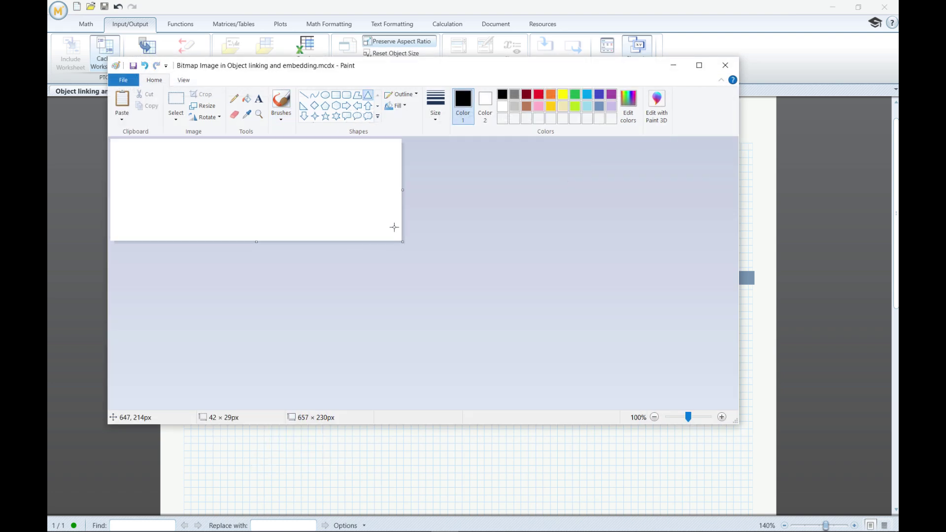
{"action": "left_click", "coordinate": [335, 95]}
{"action": "left_click_drag", "start_coordinate": [166, 179], "coordinate": [347, 187]}
{"action": "left_click_drag", "start_coordinate": [157, 190], "coordinate": [176, 202]}
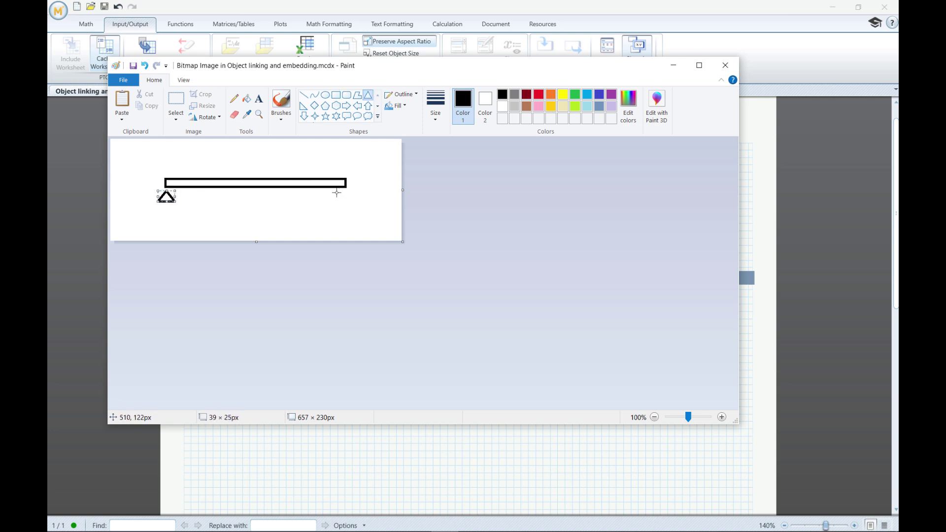
{"action": "left_click_drag", "start_coordinate": [336, 192], "coordinate": [354, 203]}
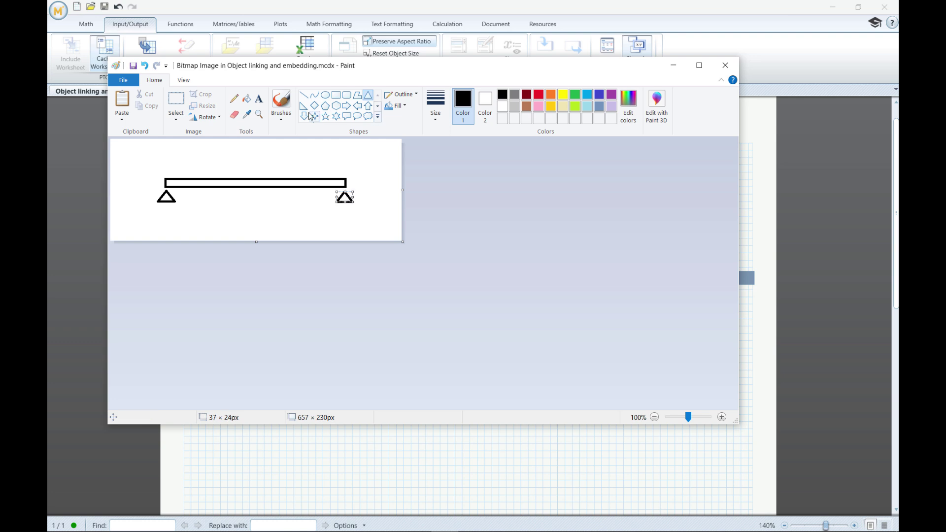
Step: Add a downward force arrow above the beam and close Paint
{"action": "left_click", "coordinate": [304, 116]}
{"action": "left_click_drag", "start_coordinate": [219, 148], "coordinate": [228, 178]}
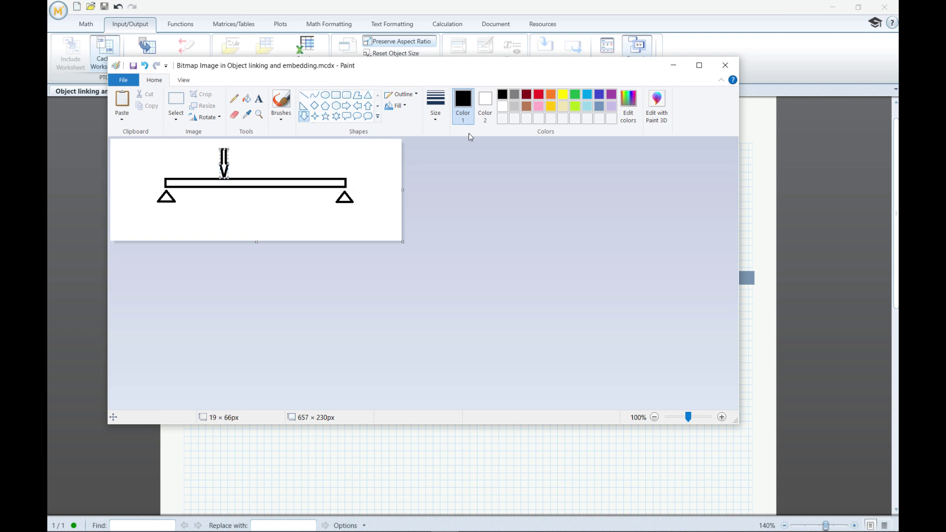
{"action": "left_click", "coordinate": [733, 67]}
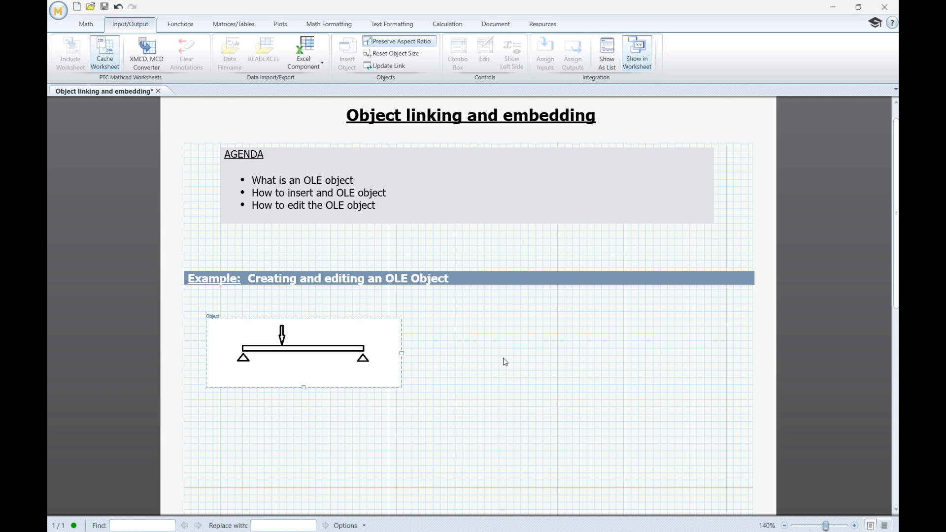
Step: Reopen the beam sketch, draw a second downward arrow above the beam, and close Paint
{"action": "double_click", "coordinate": [382, 335]}
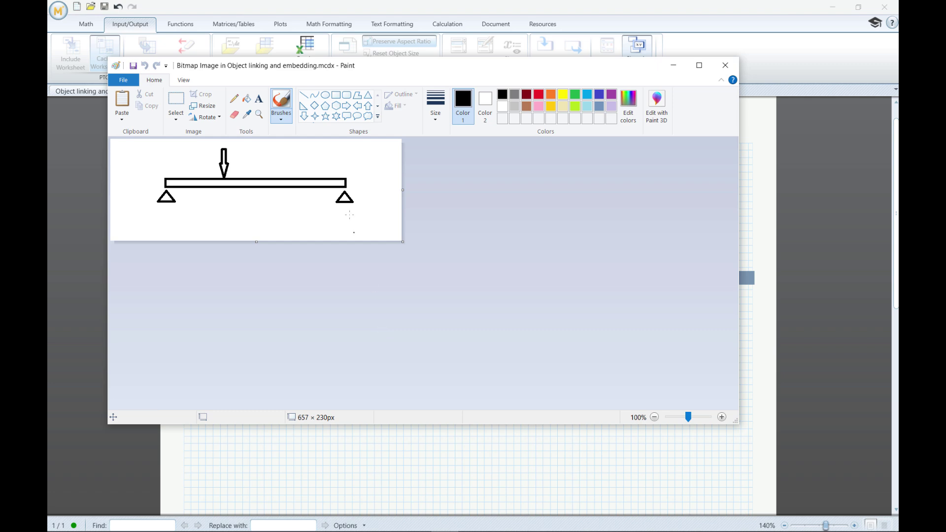
{"action": "left_click", "coordinate": [305, 116]}
{"action": "left_click_drag", "start_coordinate": [282, 149], "coordinate": [293, 179]}
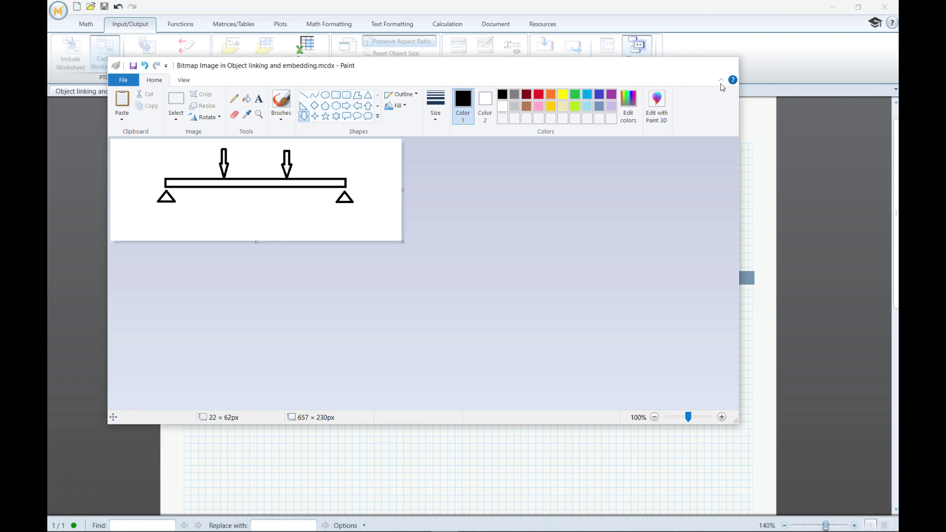
{"action": "left_click", "coordinate": [725, 65]}
Step: Resize the sketch with Preserve Aspect Ratio off, then Reset Object Size to its original size
{"action": "scroll", "coordinate": [396, 273], "scroll_direction": "down", "scroll_amount": 2}
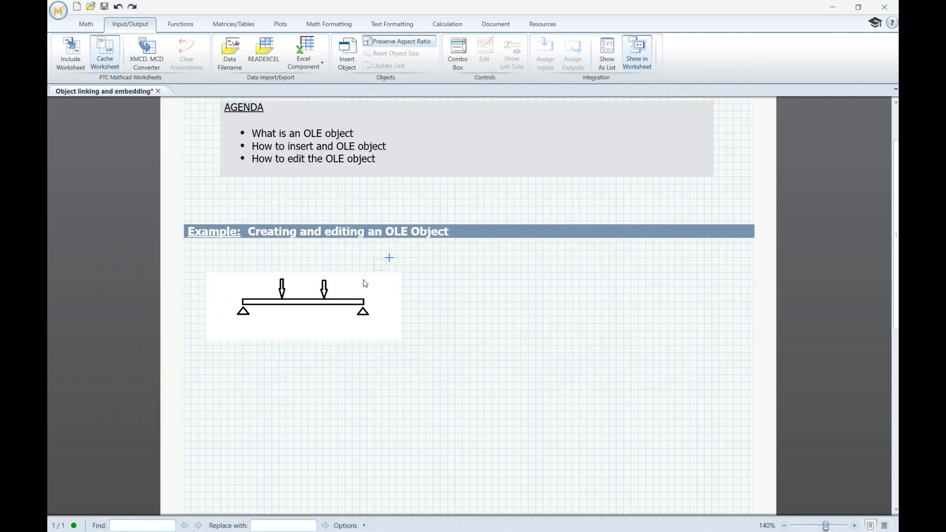
{"action": "mouse_move", "coordinate": [363, 279]}
{"action": "left_mouse_down"}
{"action": "mouse_move", "coordinate": [372, 315]}
{"action": "mouse_move", "coordinate": [409, 337]}
{"action": "mouse_move", "coordinate": [359, 291]}
{"action": "left_mouse_up"}
{"action": "left_click_drag", "start_coordinate": [306, 357], "coordinate": [325, 383]}
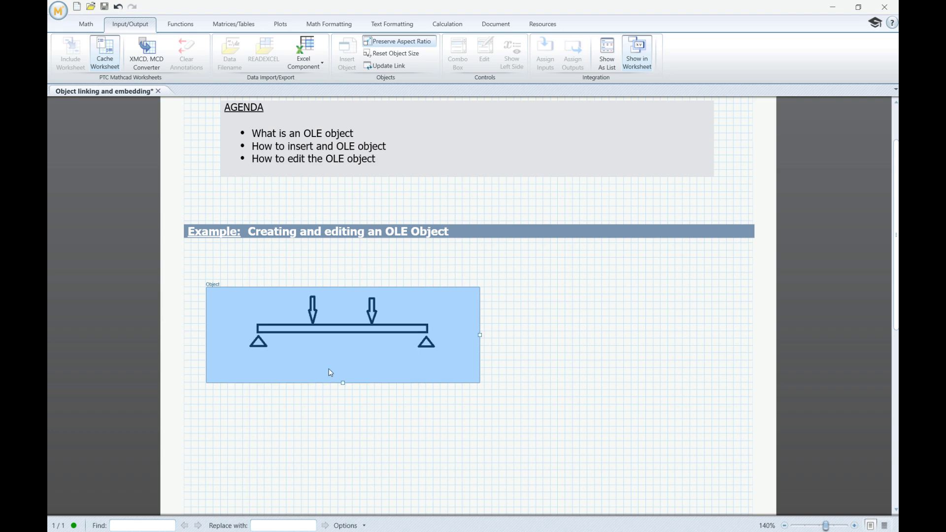
{"action": "left_click", "coordinate": [411, 43]}
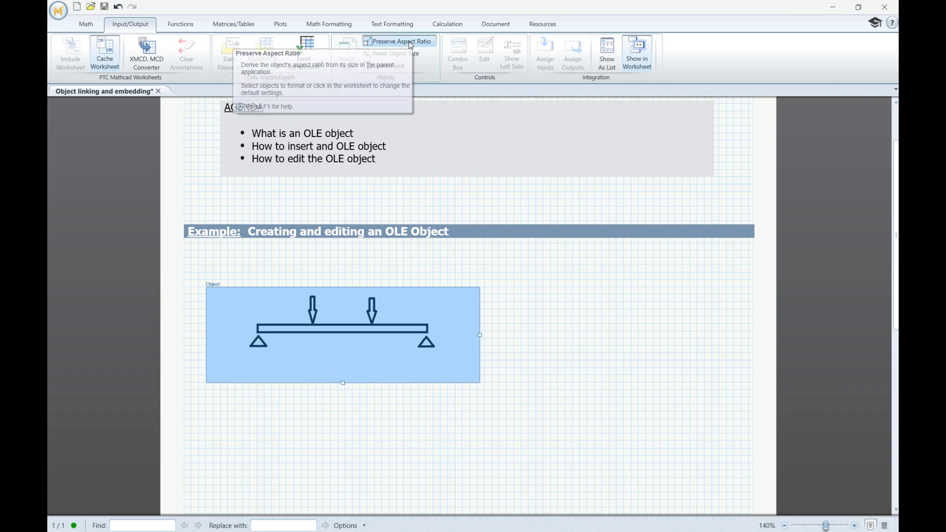
{"action": "left_click_drag", "start_coordinate": [482, 333], "coordinate": [529, 334]}
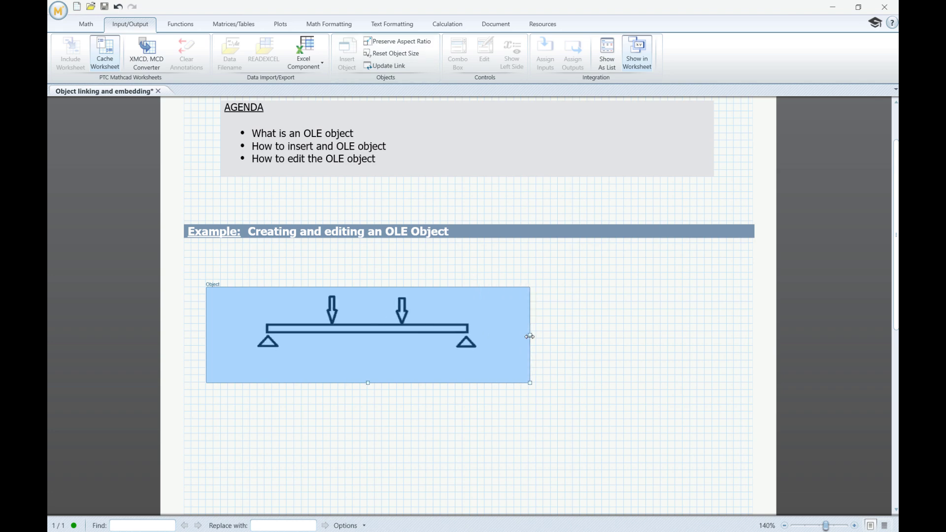
{"action": "mouse_move", "coordinate": [367, 383]}
{"action": "left_mouse_down"}
{"action": "mouse_move", "coordinate": [366, 413]}
{"action": "mouse_move", "coordinate": [374, 384]}
{"action": "left_mouse_up"}
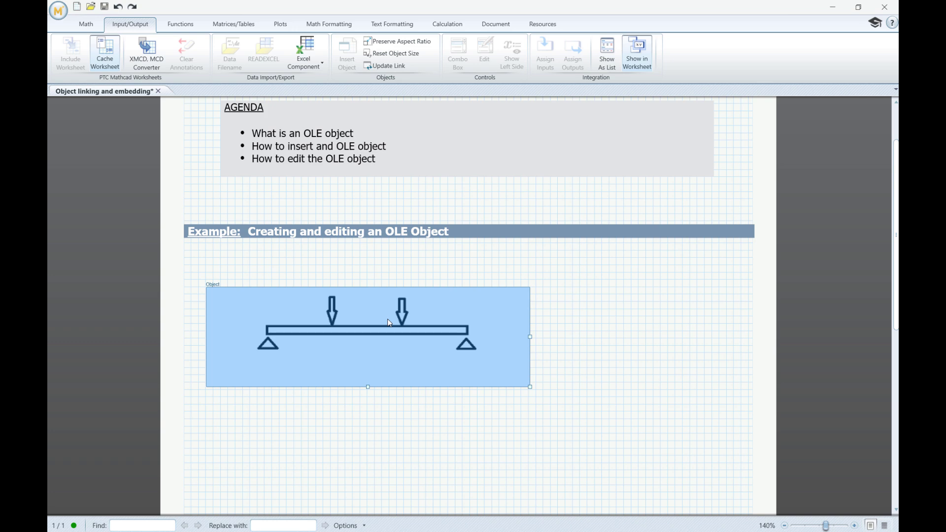
{"action": "left_click", "coordinate": [406, 58]}
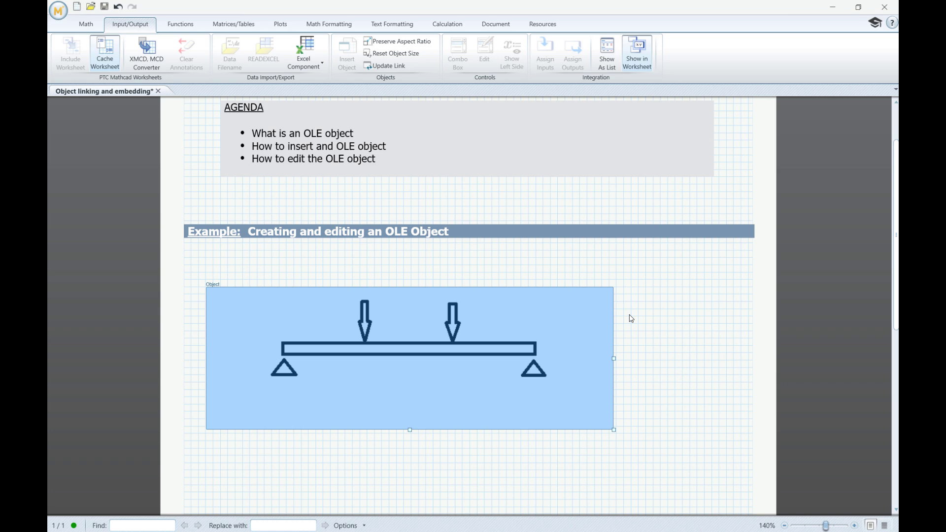
Step: In the header, choose ptc_mathcad_logo_standard_green.bmp through Insert Object > Create from File
{"action": "key", "text": "Escape"}
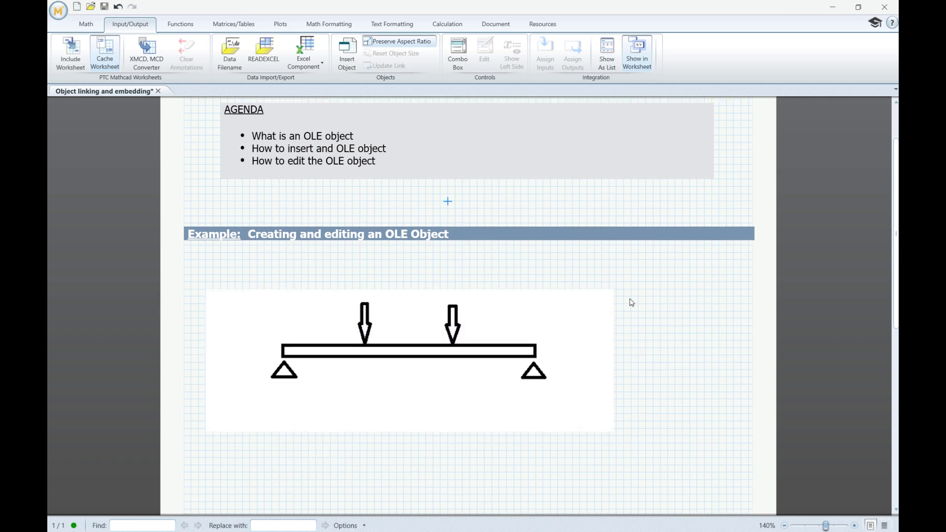
{"action": "scroll", "coordinate": [629, 300], "scroll_direction": "up", "scroll_amount": 3}
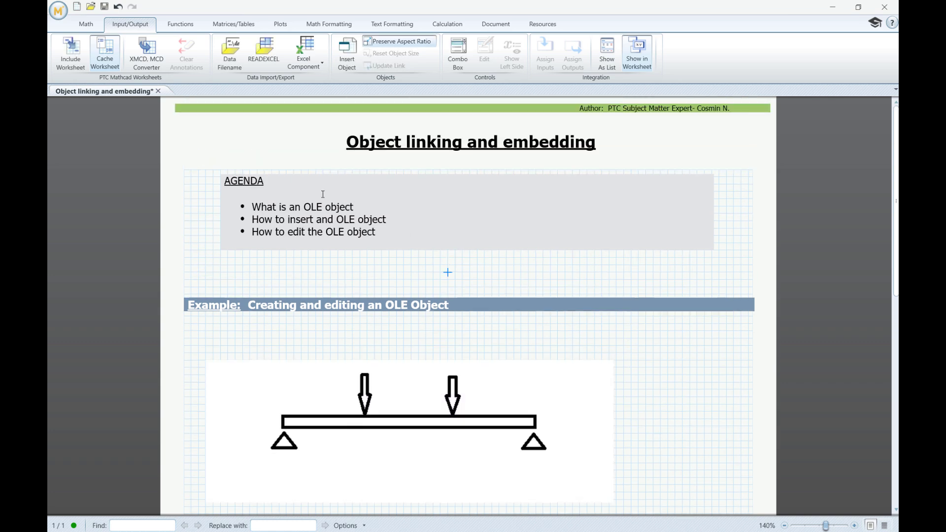
{"action": "left_click", "coordinate": [211, 126]}
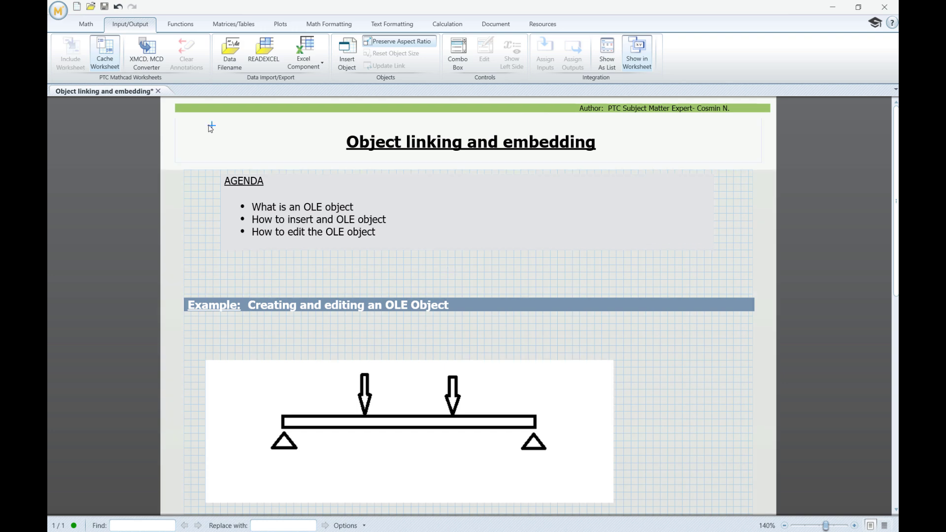
{"action": "left_click", "coordinate": [347, 53]}
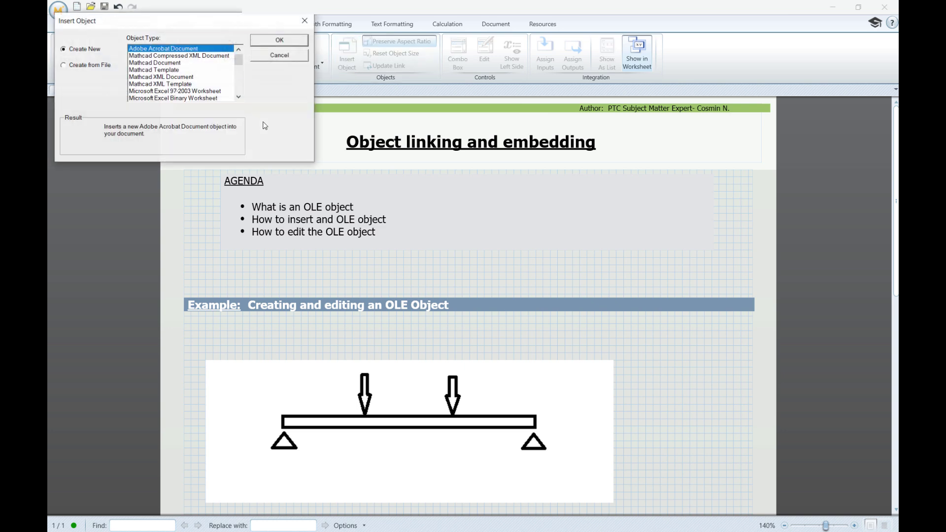
{"action": "left_click", "coordinate": [90, 65]}
{"action": "left_click", "coordinate": [148, 79]}
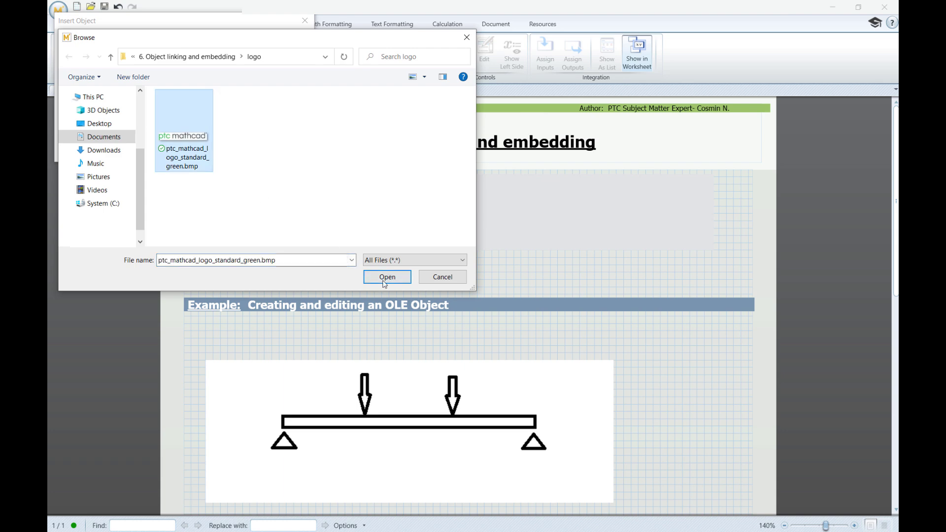
{"action": "left_click", "coordinate": [384, 280]}
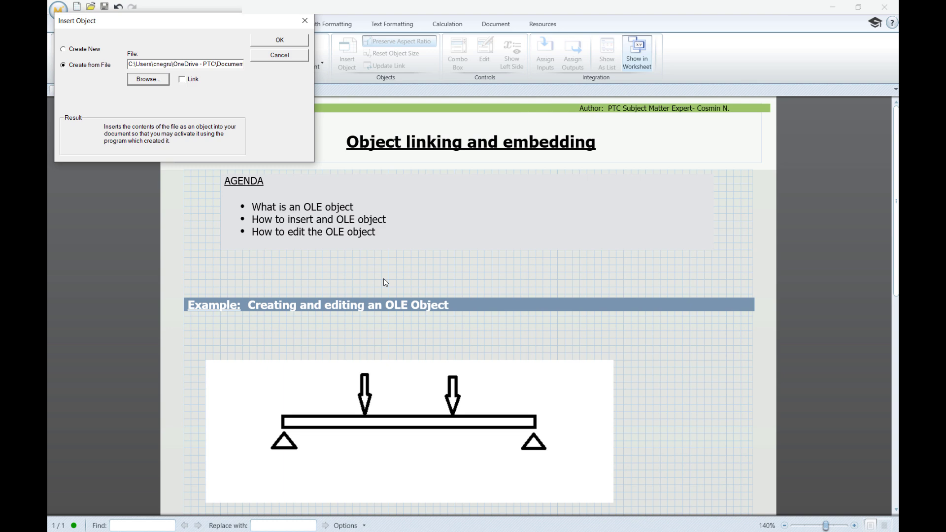
Step: Insert the logo as a linked object and shrink it so the title is uncovered
{"action": "left_click", "coordinate": [182, 80]}
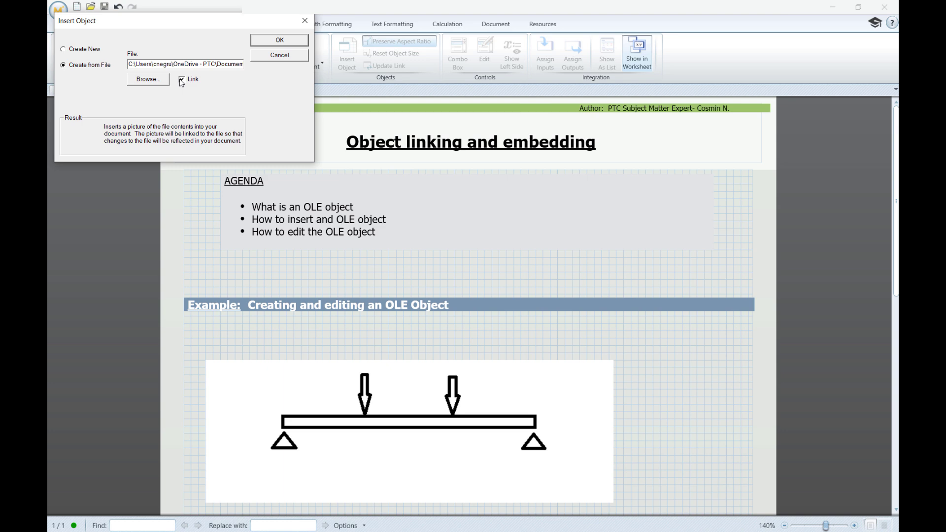
{"action": "left_click", "coordinate": [278, 44]}
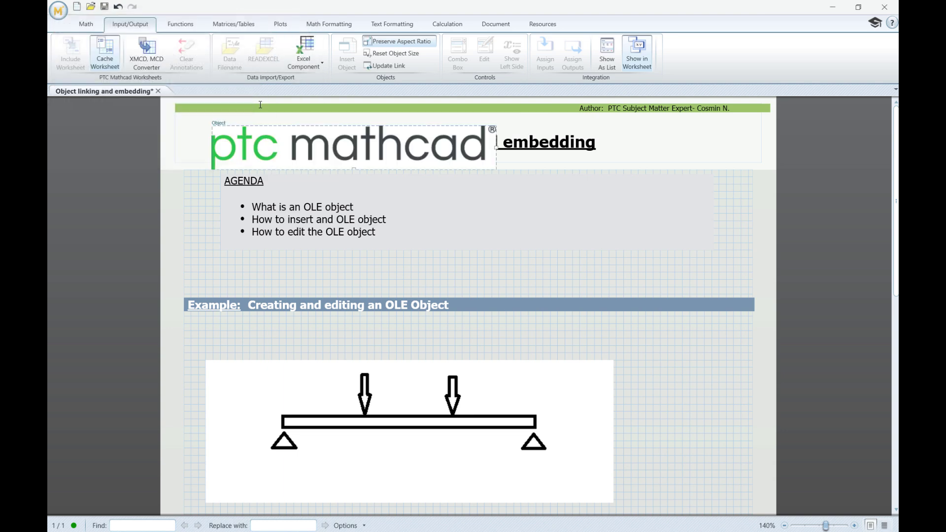
{"action": "left_click_drag", "start_coordinate": [354, 169], "coordinate": [261, 124]}
Step: Move the logo to the header's top-left and open the logo file in Paint from Explorer
{"action": "left_click", "coordinate": [285, 148]}
{"action": "key", "text": "alt+Tab"}
{"action": "right_click", "coordinate": [148, 192]}
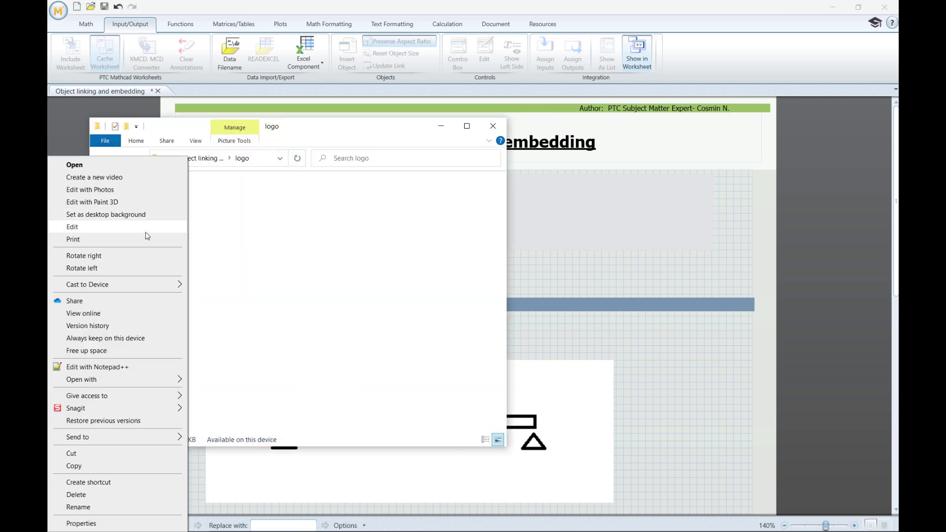
{"action": "left_click", "coordinate": [138, 229]}
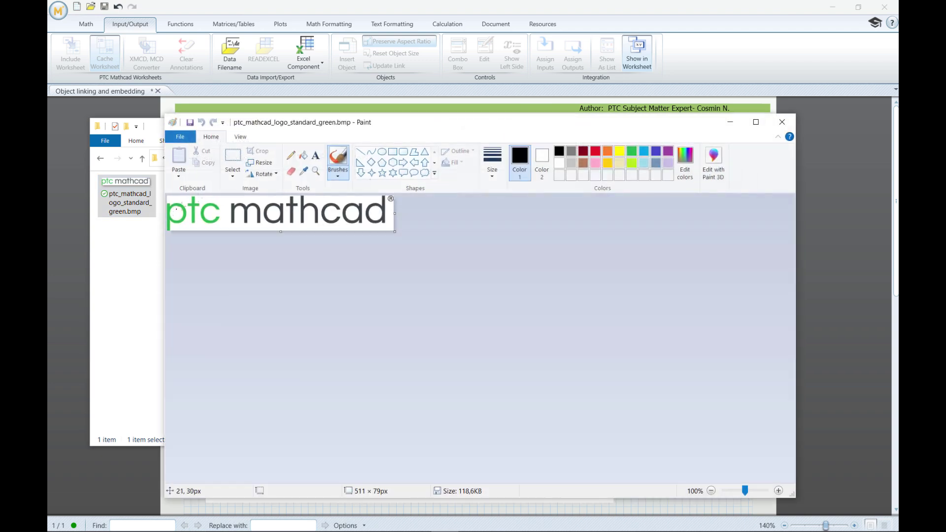
Step: Fill the ptc letters red, save the file, and return to Mathcad
{"action": "left_click", "coordinate": [596, 151]}
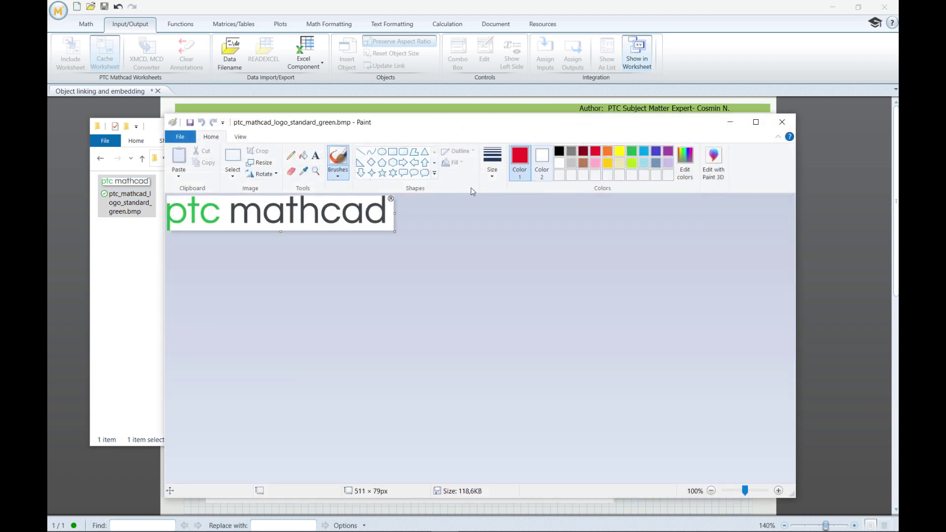
{"action": "left_click", "coordinate": [304, 155]}
{"action": "left_click", "coordinate": [169, 217]}
{"action": "left_click", "coordinate": [194, 212]}
{"action": "left_click", "coordinate": [203, 213]}
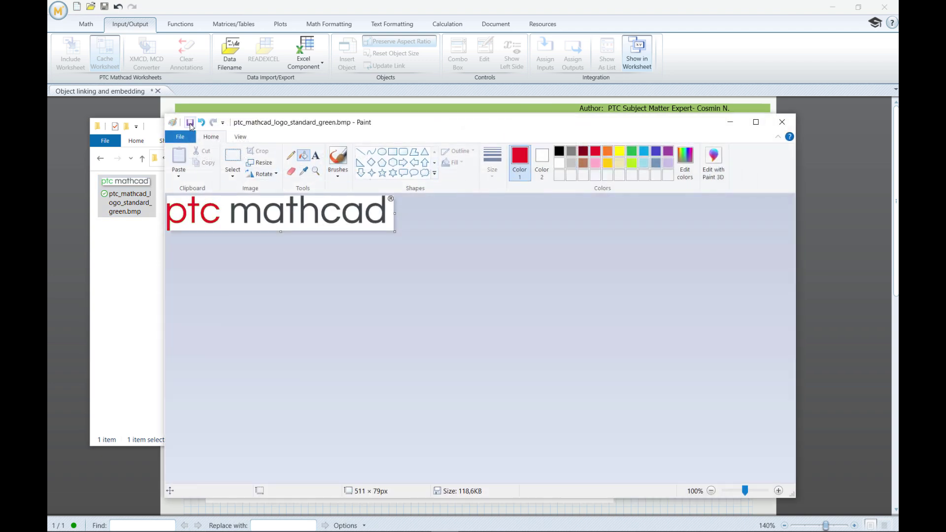
{"action": "left_click", "coordinate": [784, 122]}
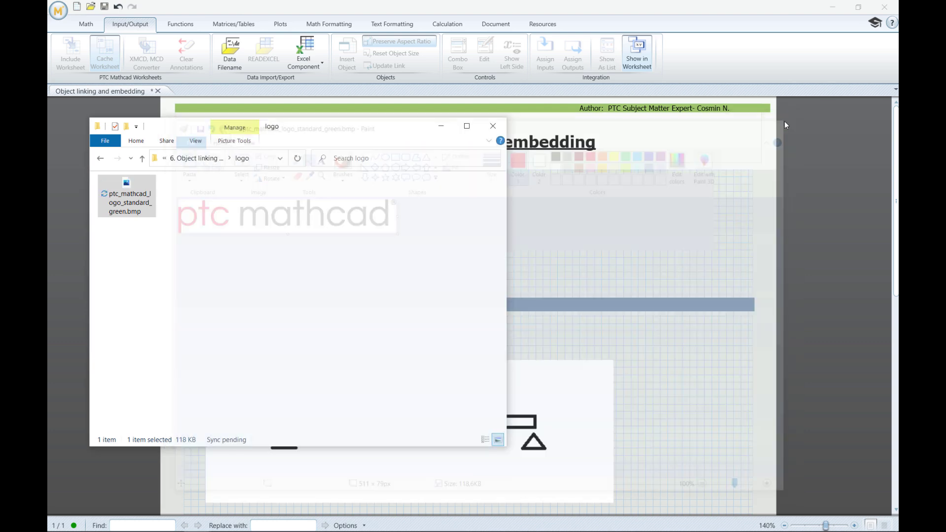
{"action": "left_click", "coordinate": [680, 274]}
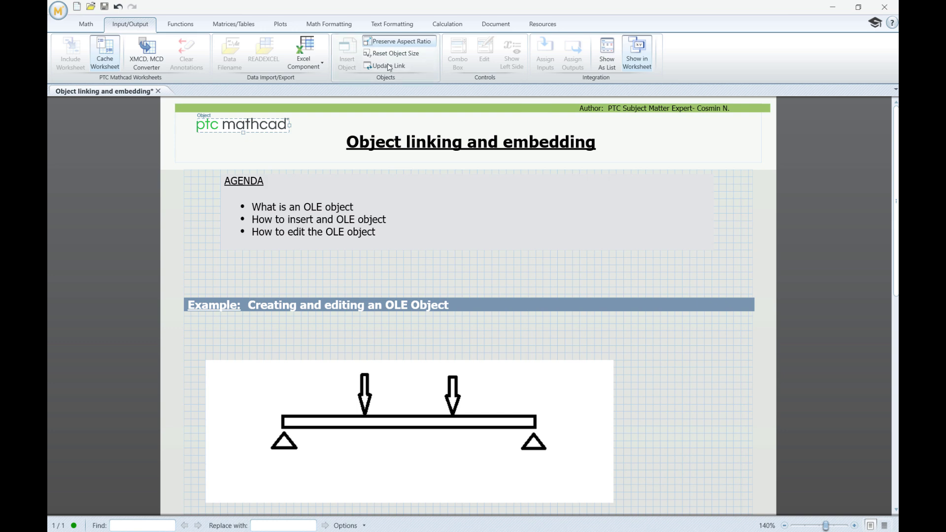
Step: Use Update Link so the header logo shows the red ptc lettering
{"action": "left_click", "coordinate": [389, 65]}
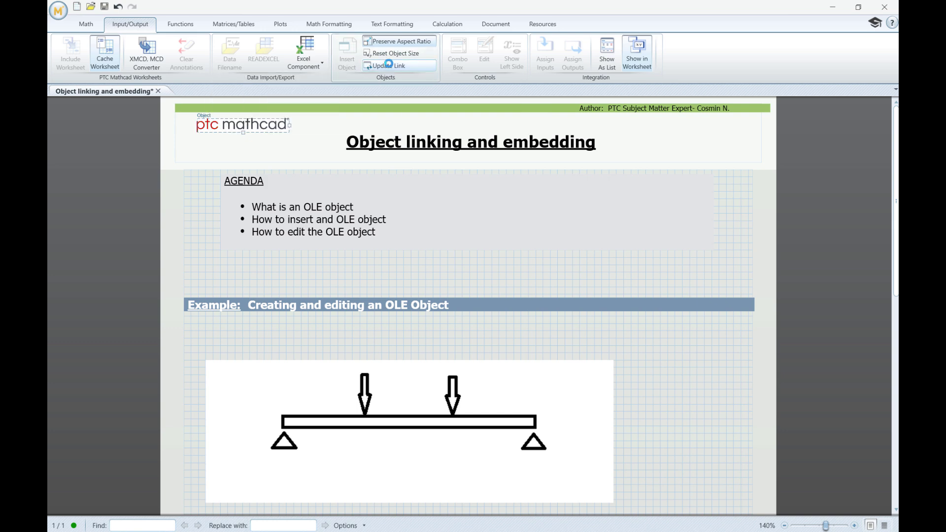
{"action": "left_click", "coordinate": [457, 266]}
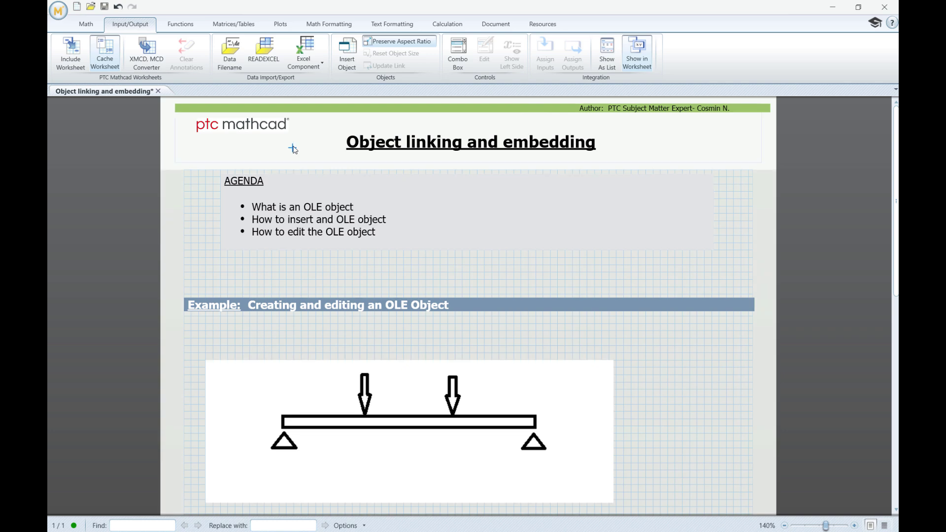
Step: Open the logo in Paint, fill the p, t and c green, and save on closing
{"action": "left_click", "coordinate": [219, 130]}
{"action": "double_click", "coordinate": [218, 129]}
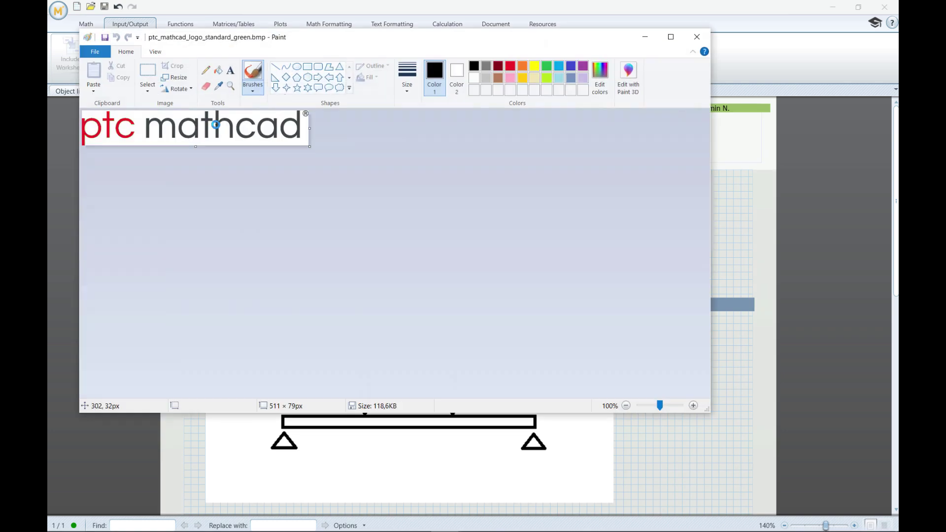
{"action": "left_click", "coordinate": [547, 66]}
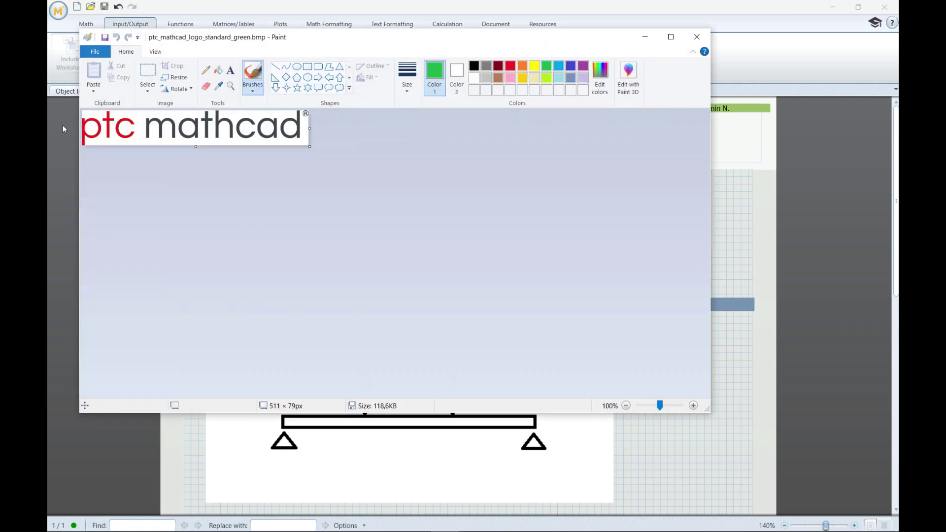
{"action": "left_click", "coordinate": [218, 70]}
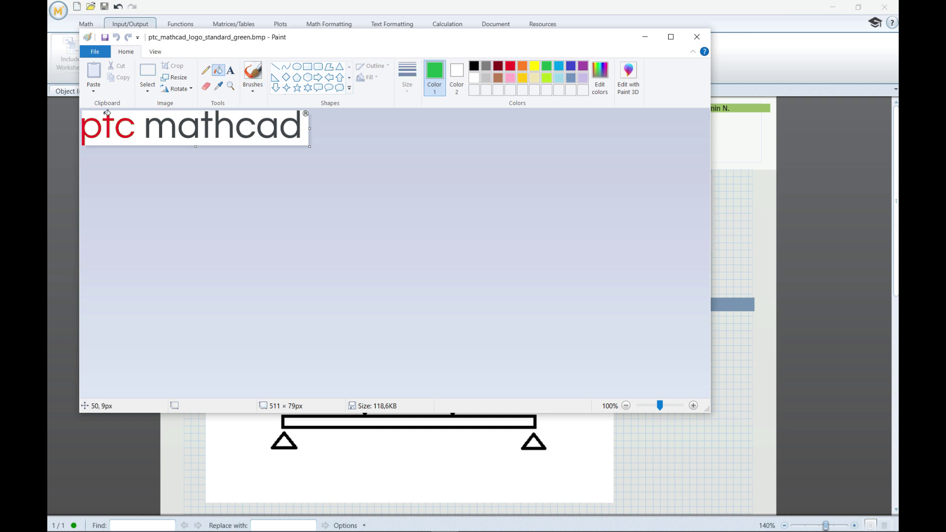
{"action": "left_click", "coordinate": [88, 123]}
{"action": "left_click", "coordinate": [112, 120]}
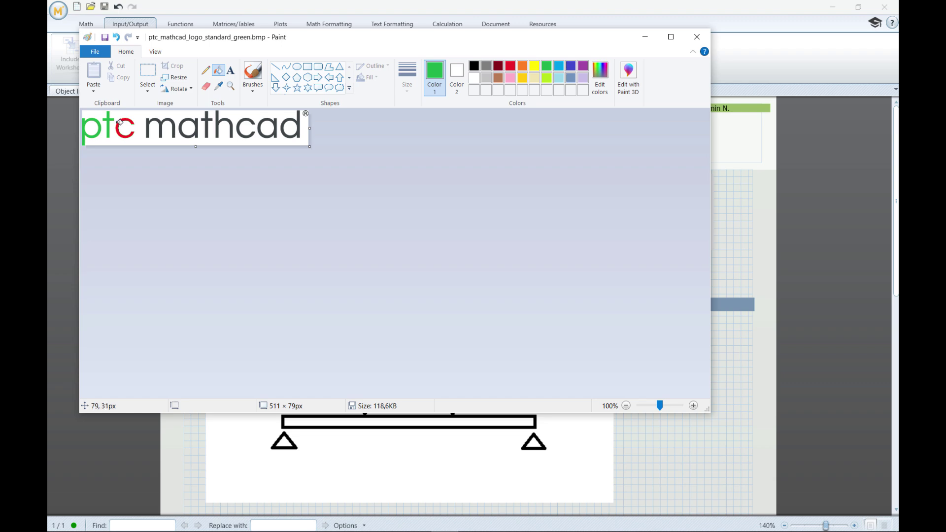
{"action": "left_click", "coordinate": [121, 124]}
{"action": "left_click", "coordinate": [697, 37]}
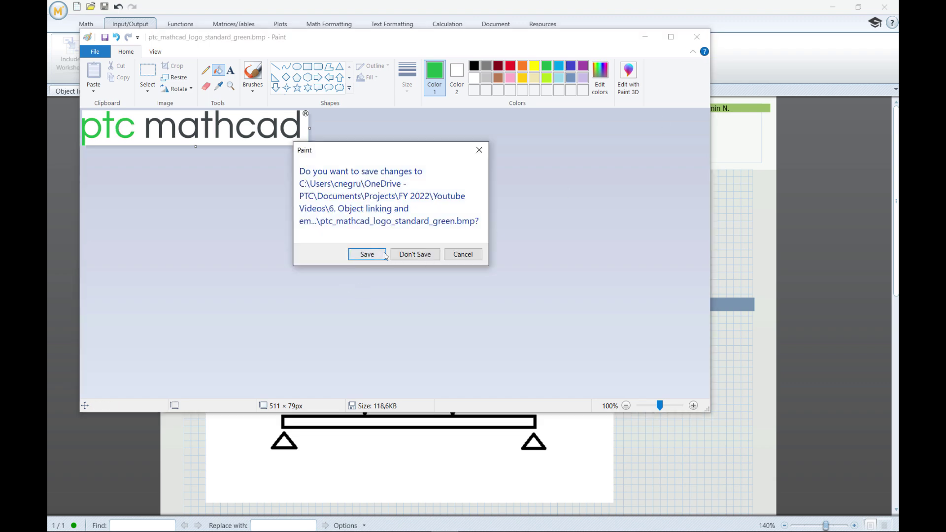
{"action": "left_click", "coordinate": [368, 254]}
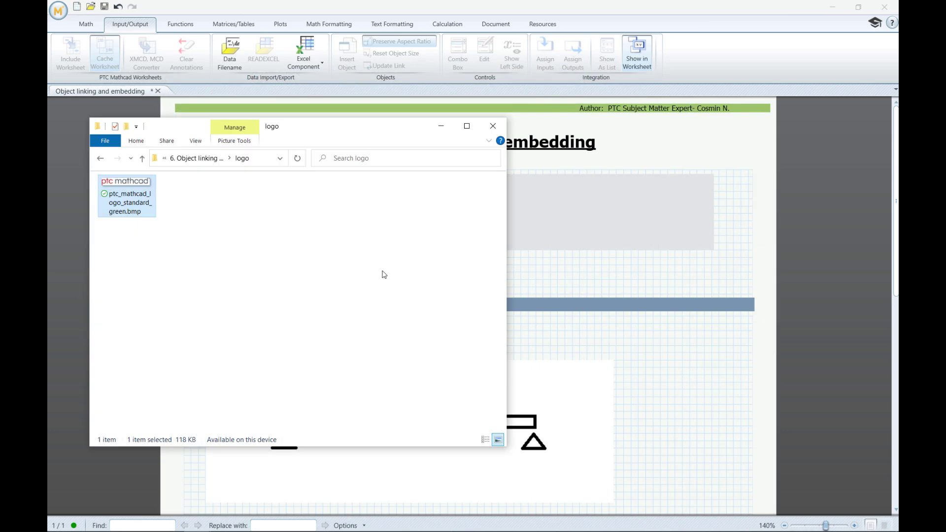
Step: View the logo file in Photos to confirm the green letters, then return to Mathcad
{"action": "double_click", "coordinate": [128, 198]}
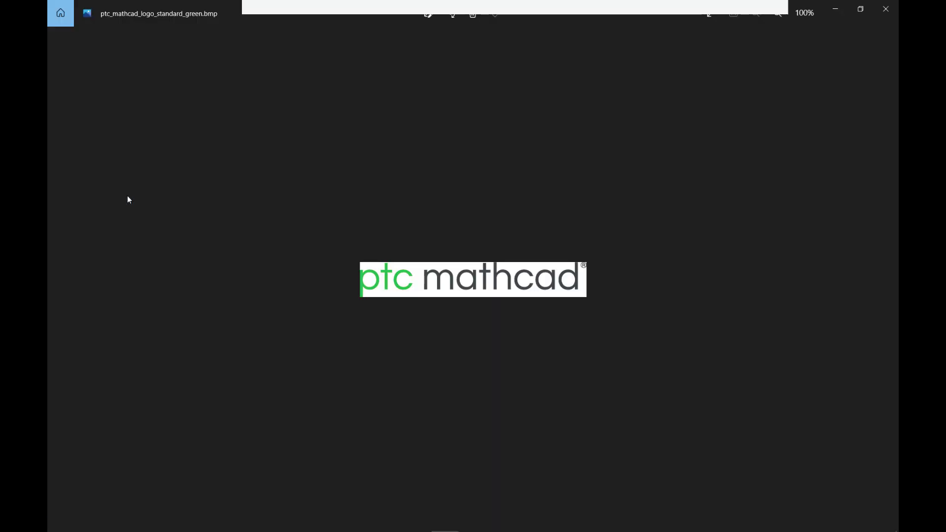
{"action": "left_click", "coordinate": [886, 9]}
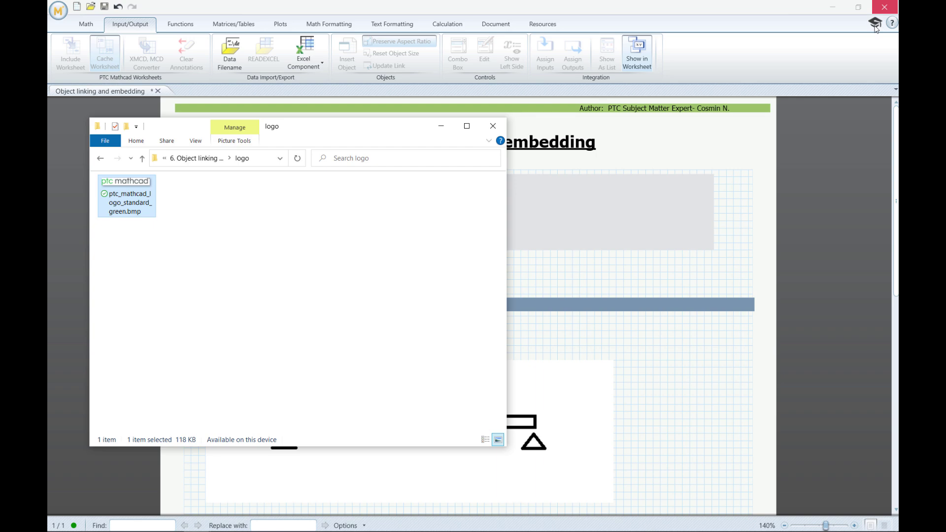
{"action": "left_click", "coordinate": [529, 269]}
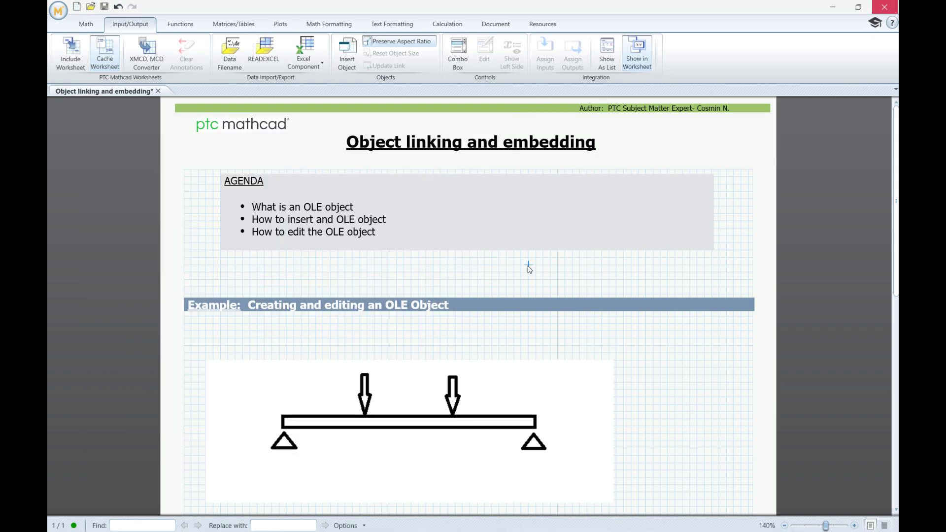